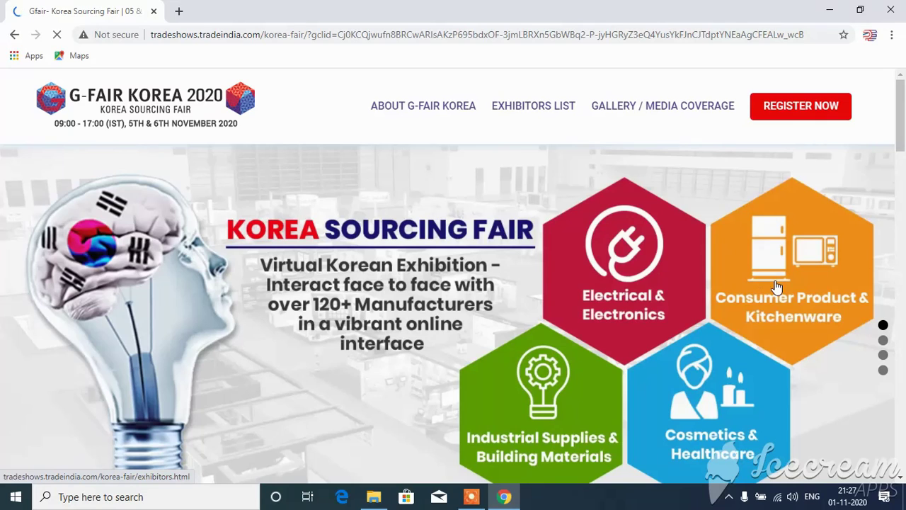
Scroll down the Korea Sourcing Fair home page to reveal its four sector categories
{"action": "scroll", "coordinate": [901, 473], "scroll_direction": "down", "scroll_amount": 1}
{"action": "right_click", "coordinate": [902, 482]}
{"action": "scroll", "coordinate": [902, 481], "scroll_direction": "down", "scroll_amount": 2}
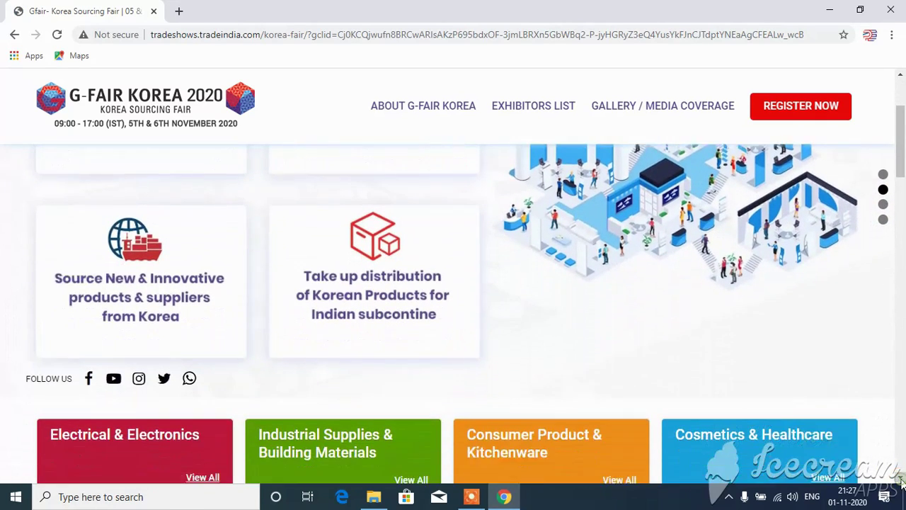
{"action": "scroll", "coordinate": [902, 481], "scroll_direction": "down", "scroll_amount": 2}
{"action": "scroll", "coordinate": [902, 482], "scroll_direction": "down", "scroll_amount": 3}
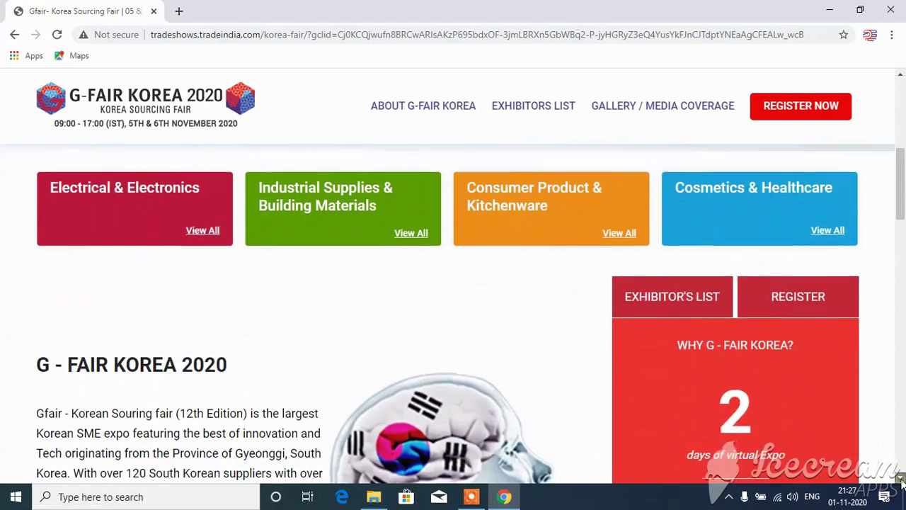
{"action": "scroll", "coordinate": [902, 481], "scroll_direction": "down", "scroll_amount": 4}
{"action": "scroll", "coordinate": [903, 481], "scroll_direction": "down", "scroll_amount": 8}
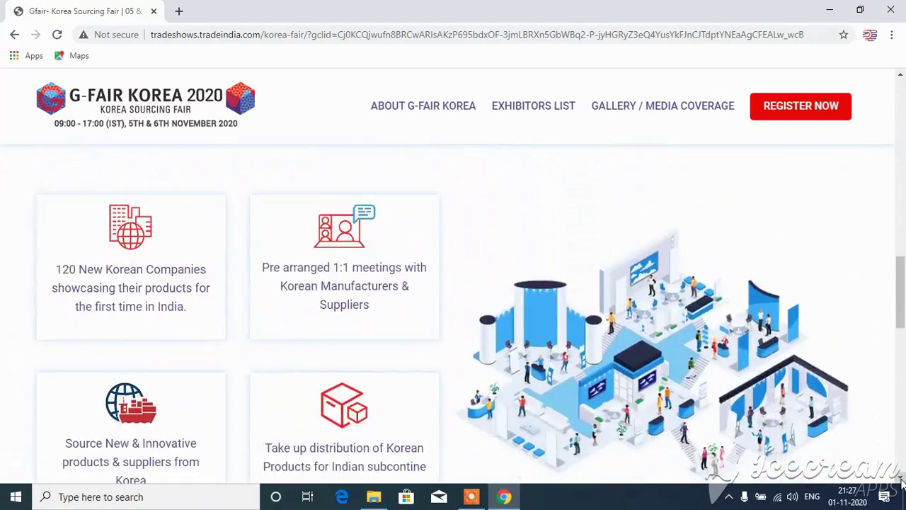
{"action": "left_click", "coordinate": [901, 480]}
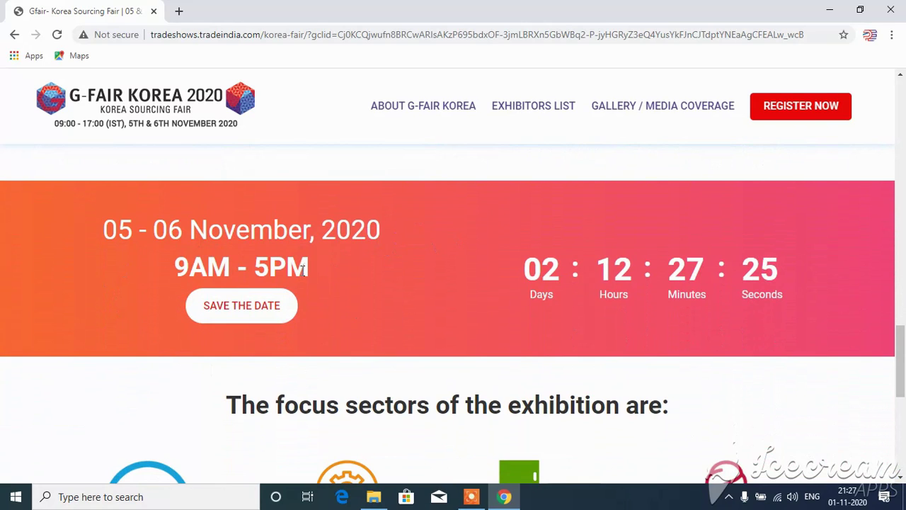
{"action": "left_click", "coordinate": [901, 75]}
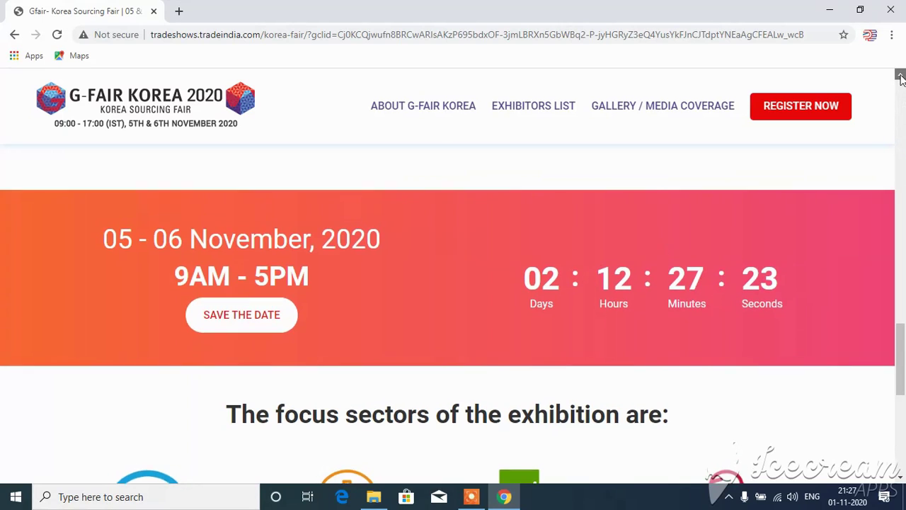
{"action": "left_click", "coordinate": [901, 75]}
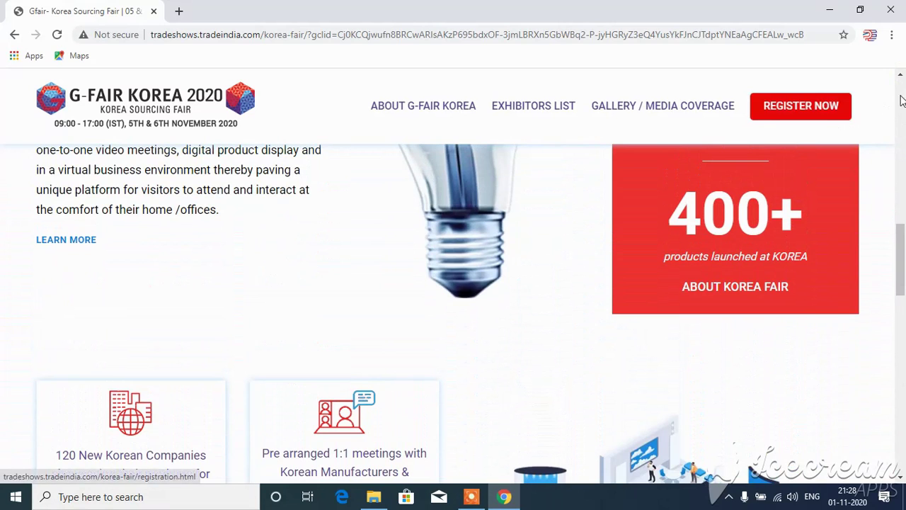
{"action": "left_click", "coordinate": [901, 75]}
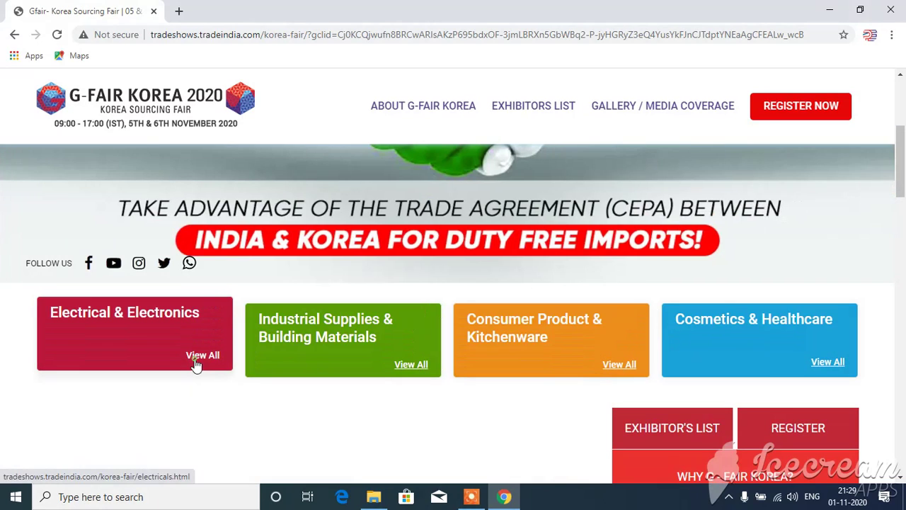
Open the Electrical & Electronics exhibitor list, scroll to PRINSYSTECH Co.,Ltd. and open its product brochure
{"action": "left_click", "coordinate": [197, 359]}
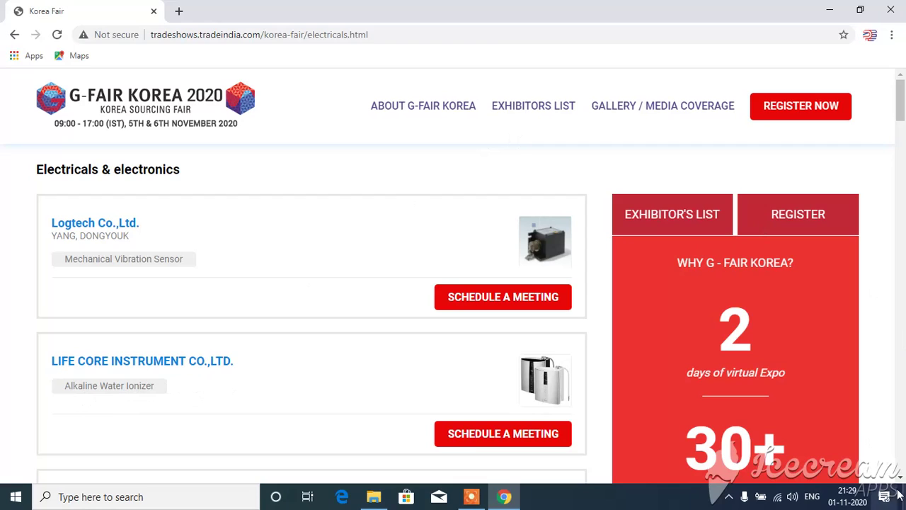
{"action": "scroll", "coordinate": [898, 479], "scroll_direction": "down", "scroll_amount": 1}
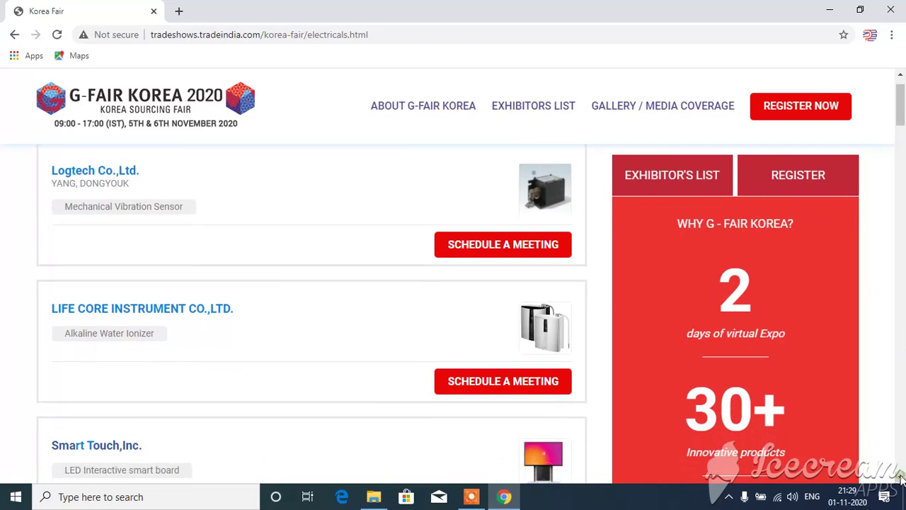
{"action": "scroll", "coordinate": [902, 480], "scroll_direction": "down", "scroll_amount": 3}
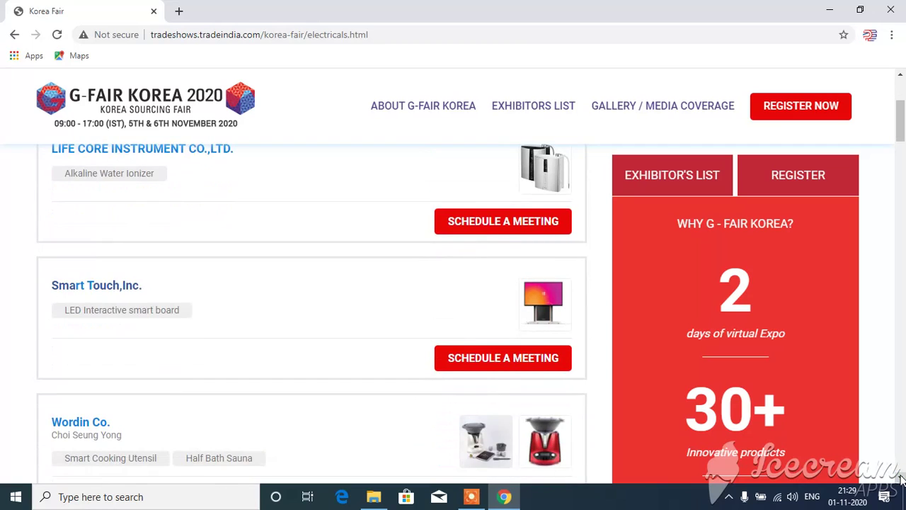
{"action": "scroll", "coordinate": [902, 481], "scroll_direction": "down", "scroll_amount": 1}
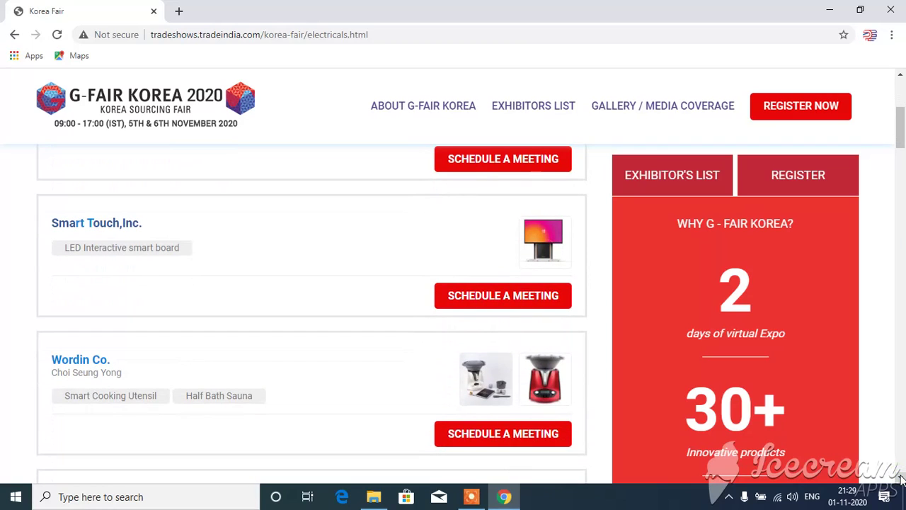
{"action": "scroll", "coordinate": [902, 480], "scroll_direction": "down", "scroll_amount": 2}
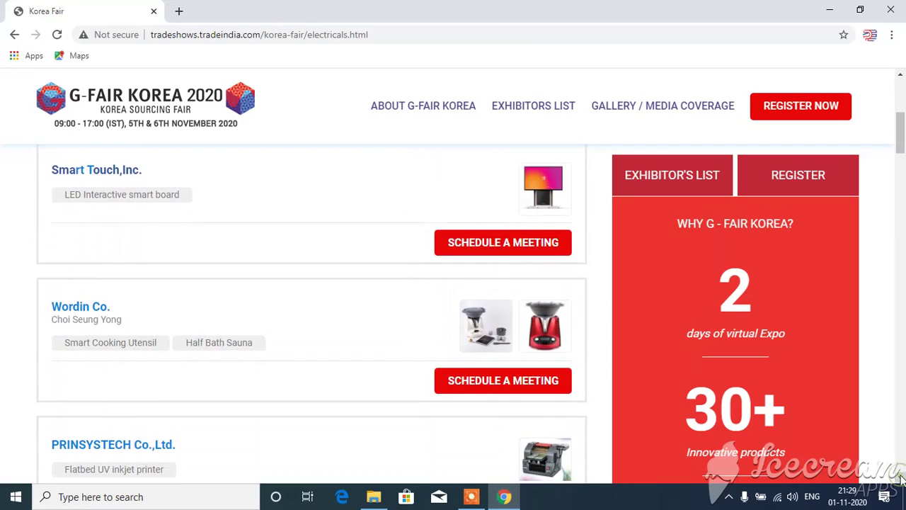
{"action": "scroll", "coordinate": [901, 480], "scroll_direction": "down", "scroll_amount": 2}
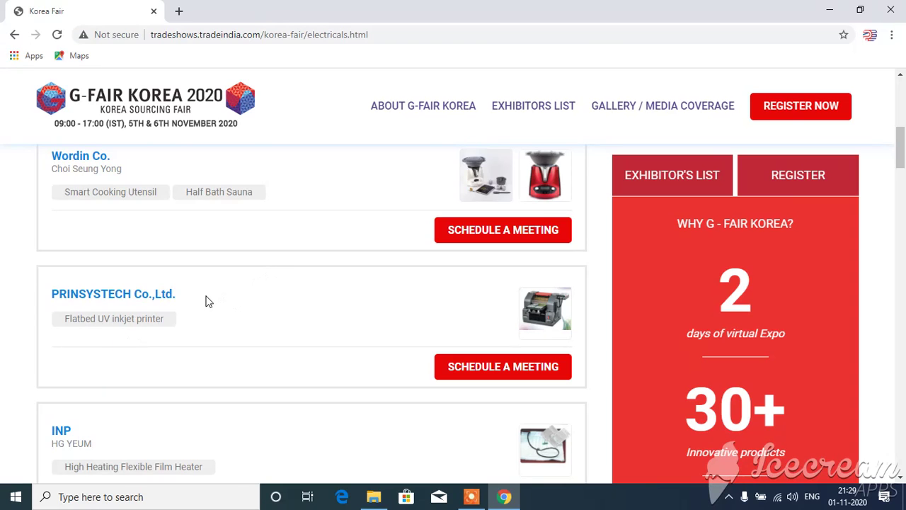
{"action": "left_click", "coordinate": [168, 300]}
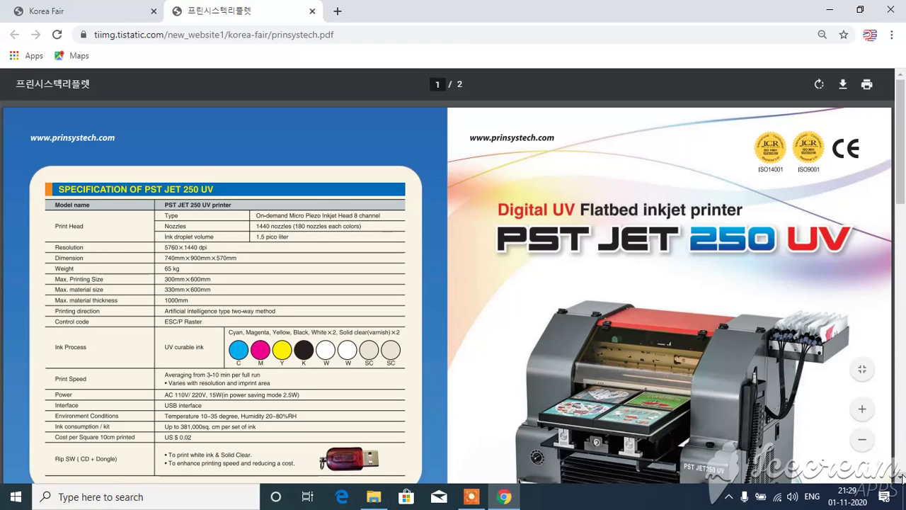
Scroll through the PST JET 250 UV printer brochure PDF, then return to the Korea Fair exhibitor tab
{"action": "scroll", "coordinate": [903, 478], "scroll_direction": "down", "scroll_amount": 1}
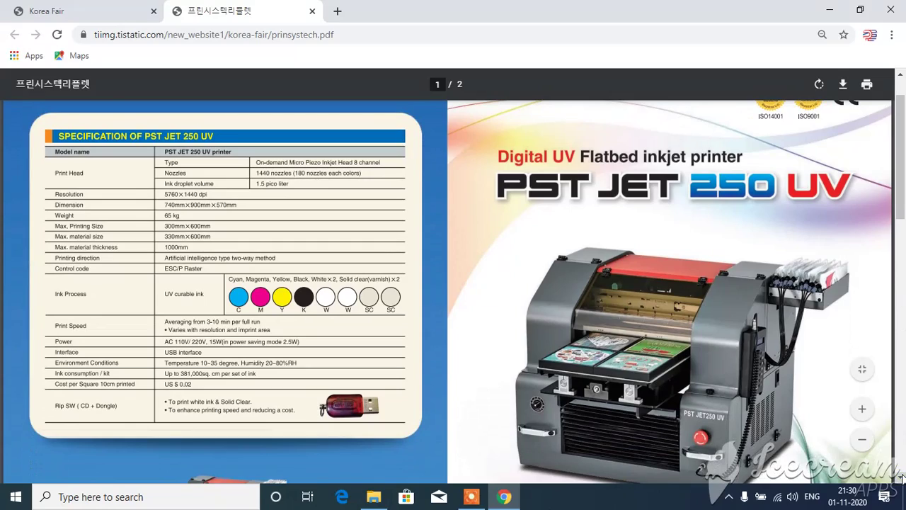
{"action": "scroll", "coordinate": [902, 479], "scroll_direction": "down", "scroll_amount": 10}
{"action": "scroll", "coordinate": [903, 479], "scroll_direction": "down", "scroll_amount": 3}
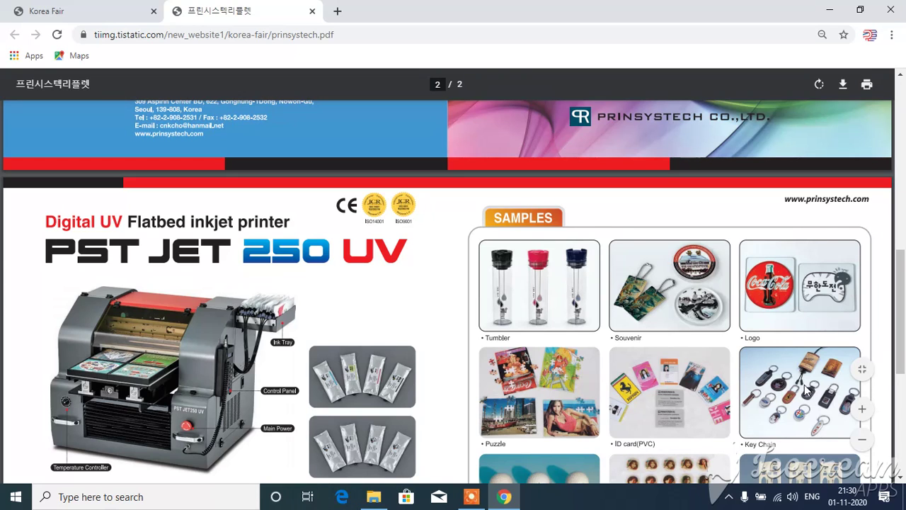
{"action": "left_click", "coordinate": [900, 479]}
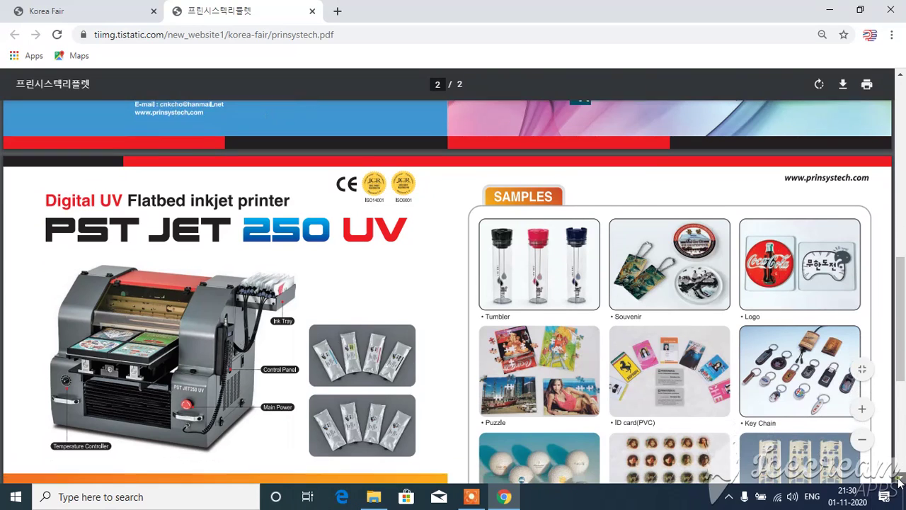
{"action": "scroll", "coordinate": [900, 482], "scroll_direction": "down", "scroll_amount": 2}
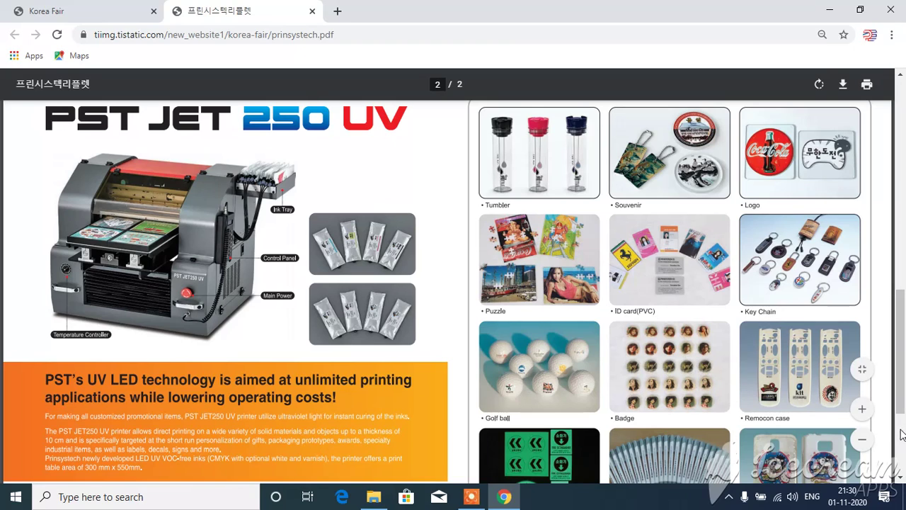
{"action": "left_click", "coordinate": [904, 177]}
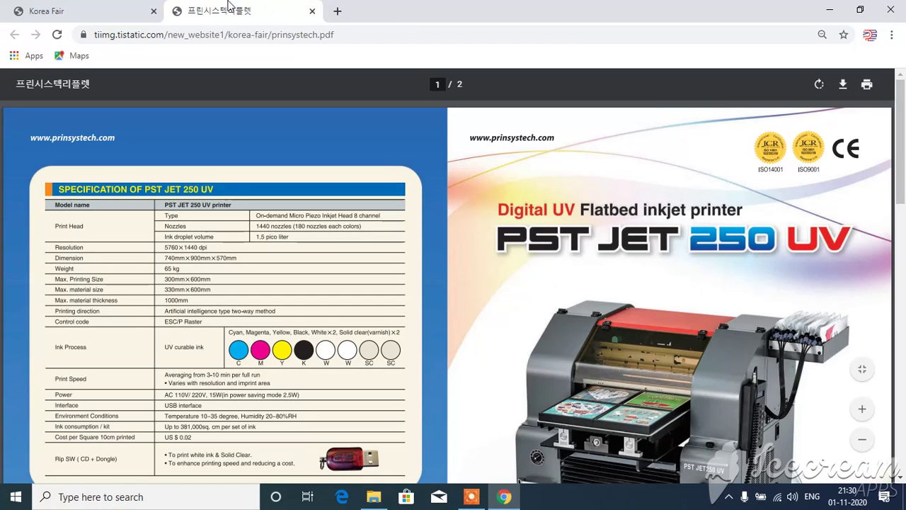
{"action": "left_click", "coordinate": [86, 12]}
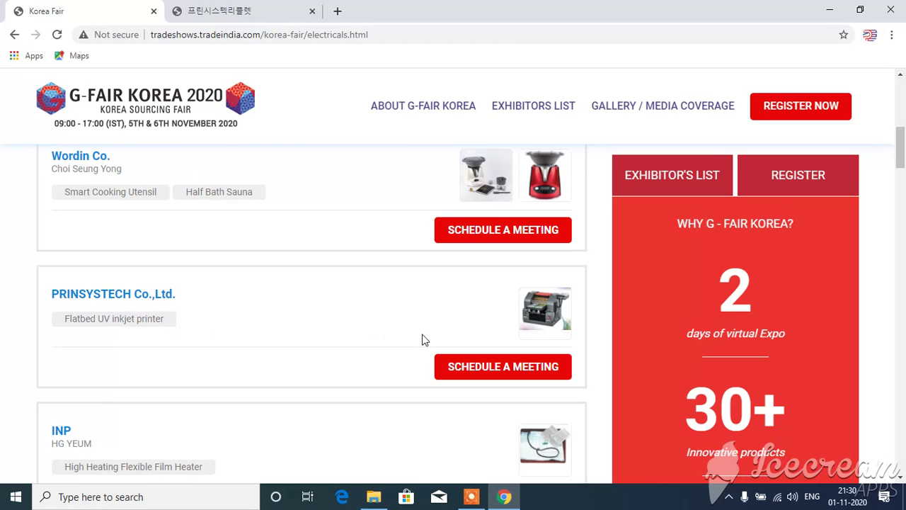
Open PRINSYSTECH's Schedule a Meeting form and autofill the saved company name, mobile and e-mail
{"action": "left_click", "coordinate": [492, 369]}
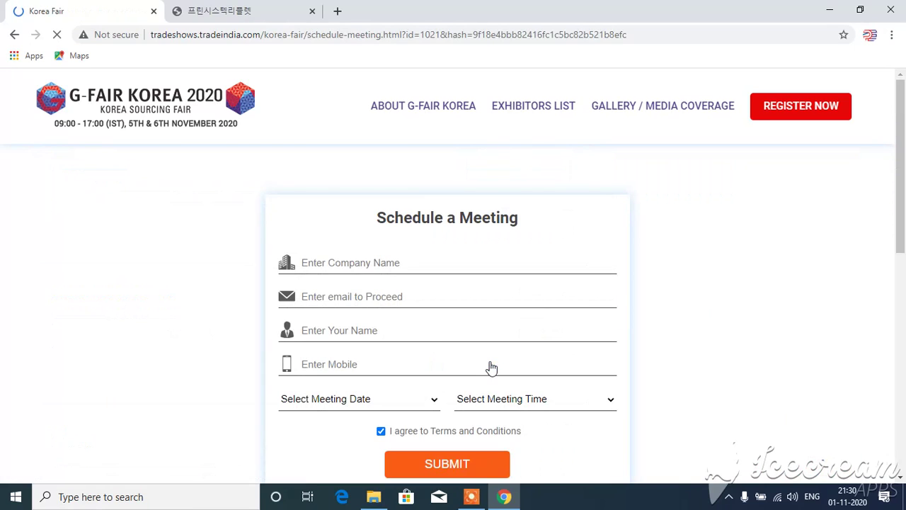
{"action": "left_click", "coordinate": [354, 262]}
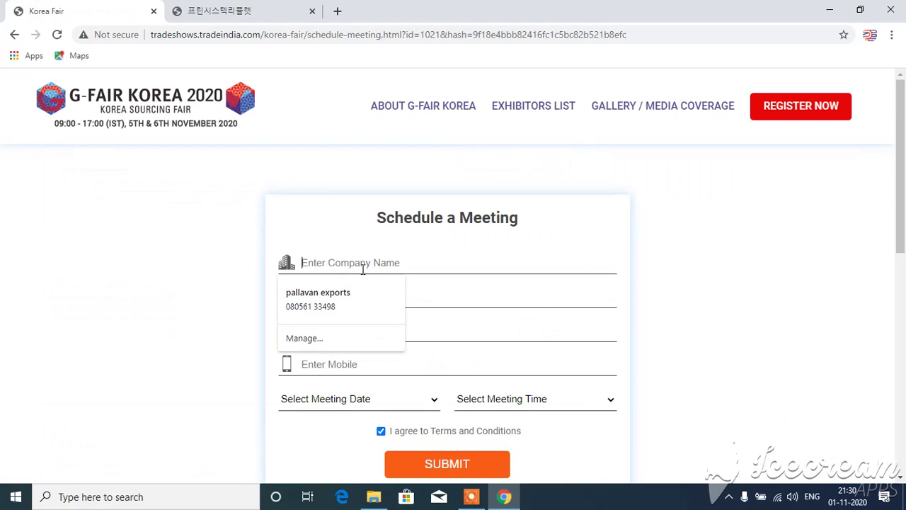
{"action": "left_click", "coordinate": [337, 291]}
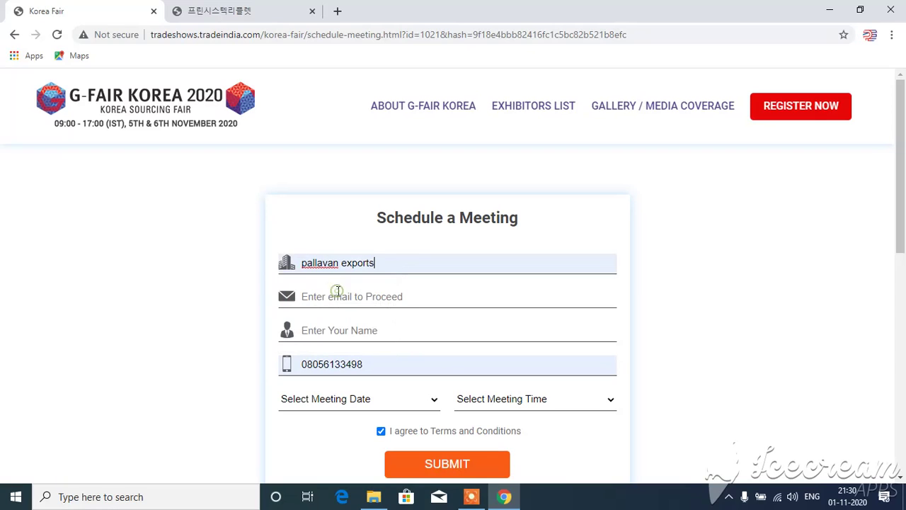
{"action": "left_click", "coordinate": [351, 300]}
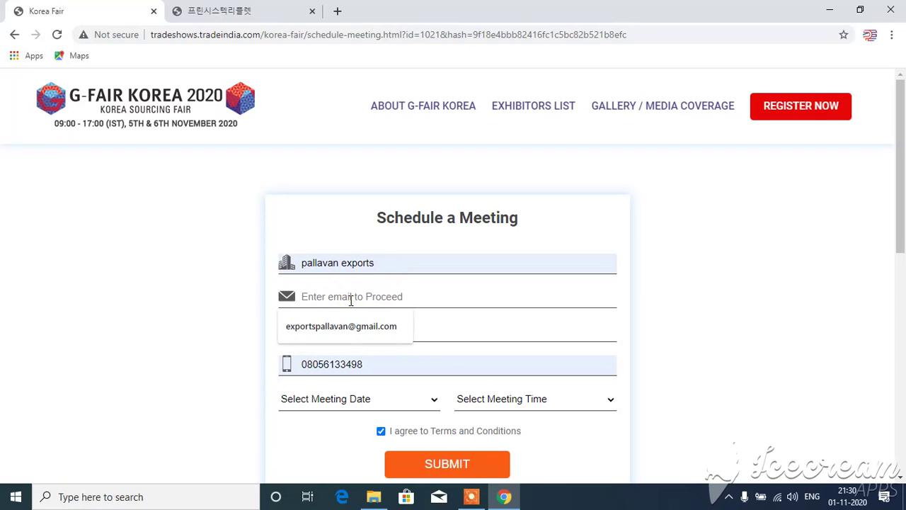
{"action": "left_click", "coordinate": [357, 329]}
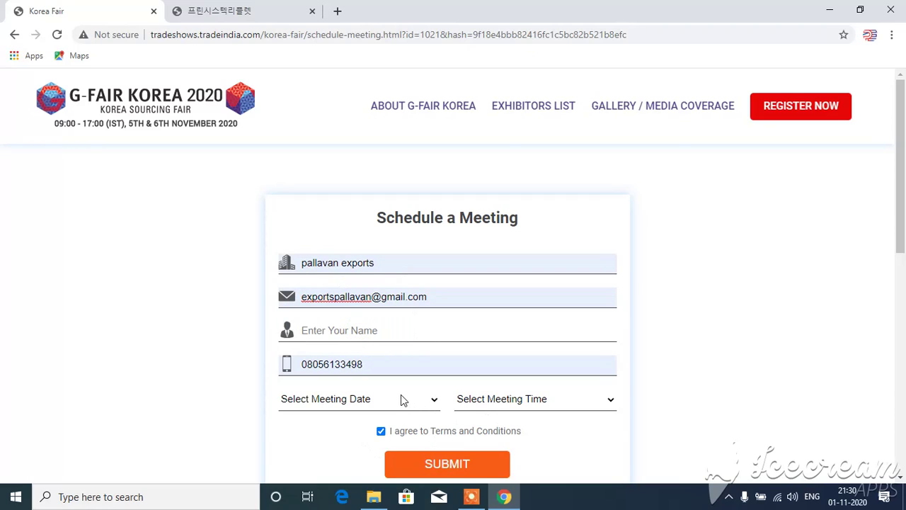
Choose 5th November, 2020 as the meeting date and the 09:00 AM - 11:00 AM slot
{"action": "left_click", "coordinate": [434, 402]}
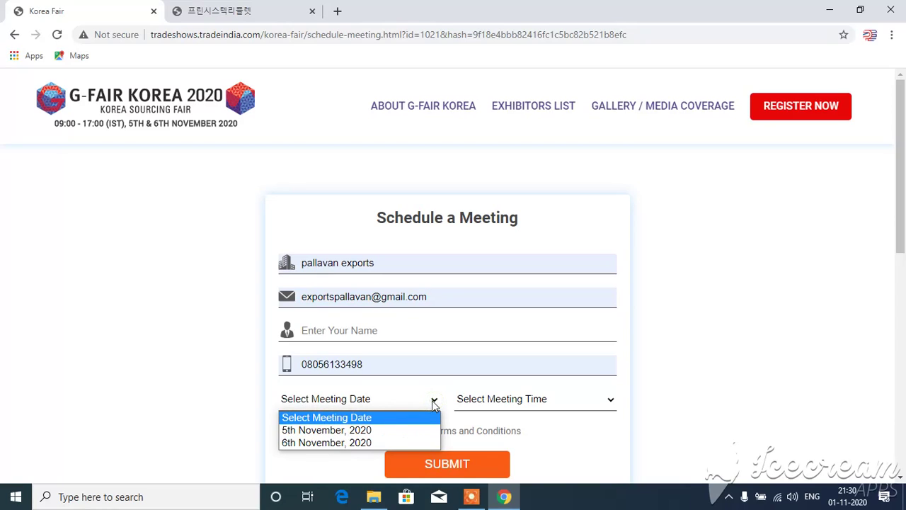
{"action": "left_click", "coordinate": [382, 431]}
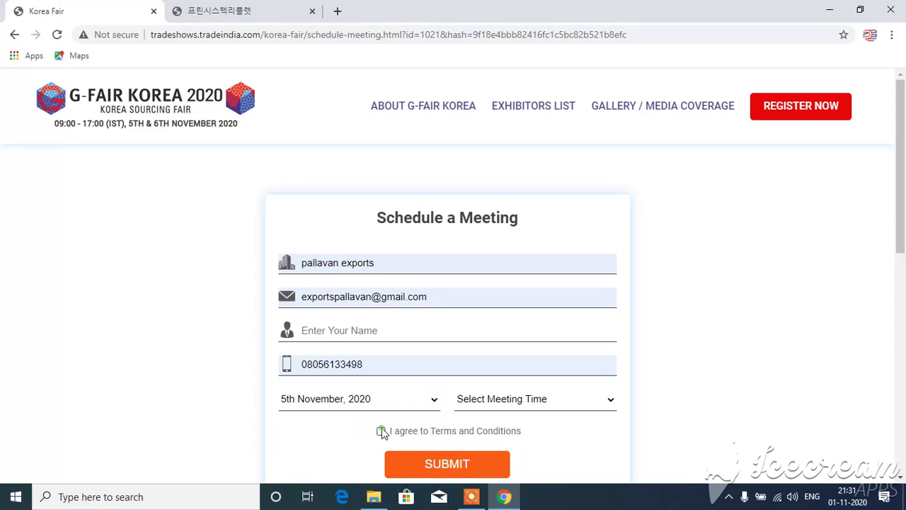
{"action": "left_click", "coordinate": [611, 403]}
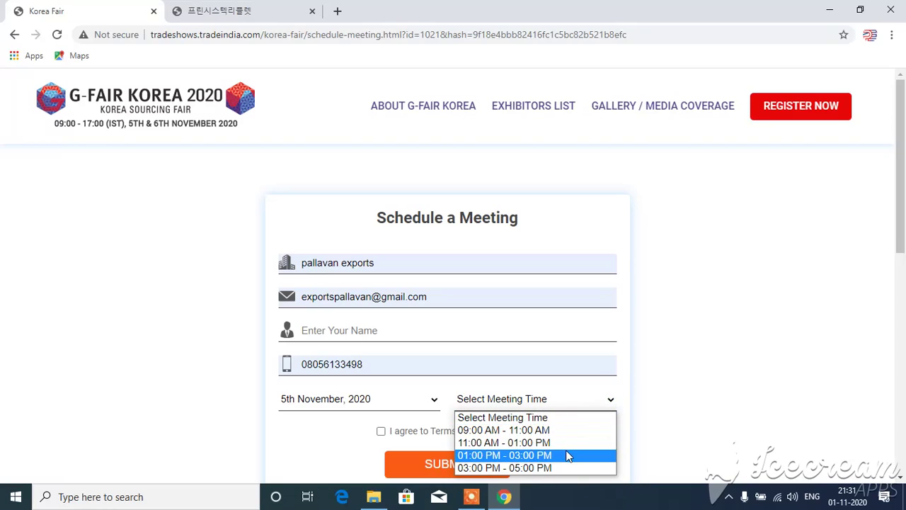
{"action": "left_click", "coordinate": [594, 430]}
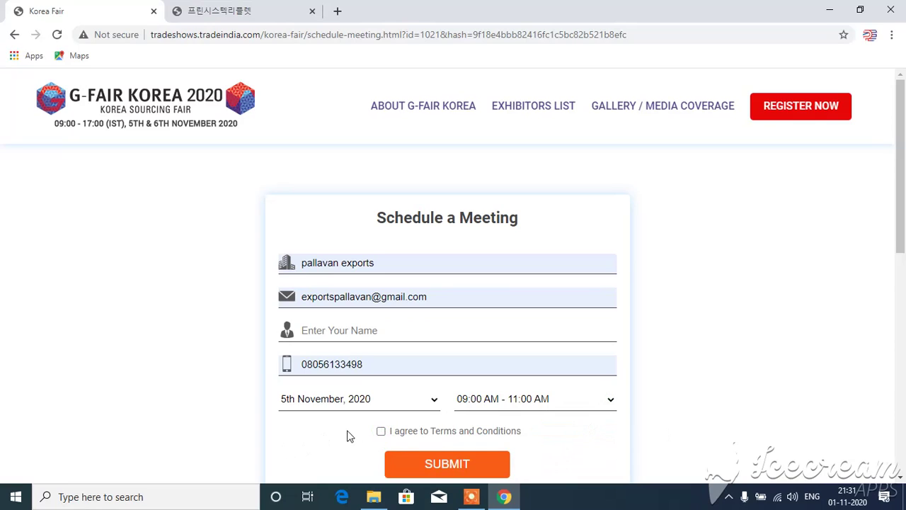
Accept the terms, fill in the missing saved contact name, and submit the meeting request
{"action": "left_click", "coordinate": [381, 432]}
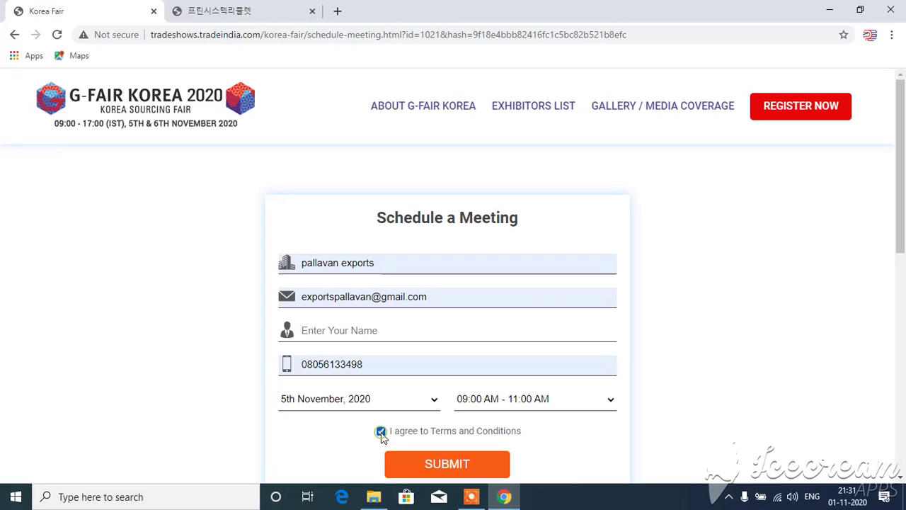
{"action": "left_click", "coordinate": [414, 457]}
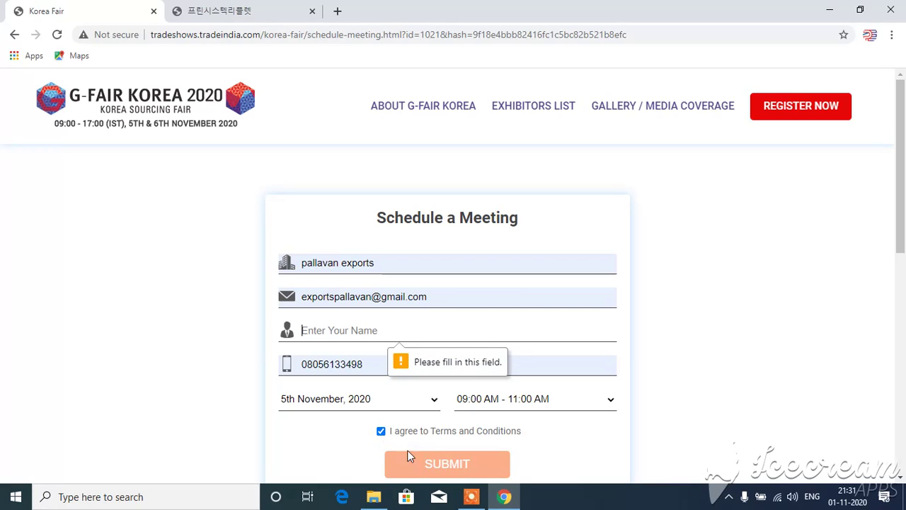
{"action": "left_click", "coordinate": [408, 338]}
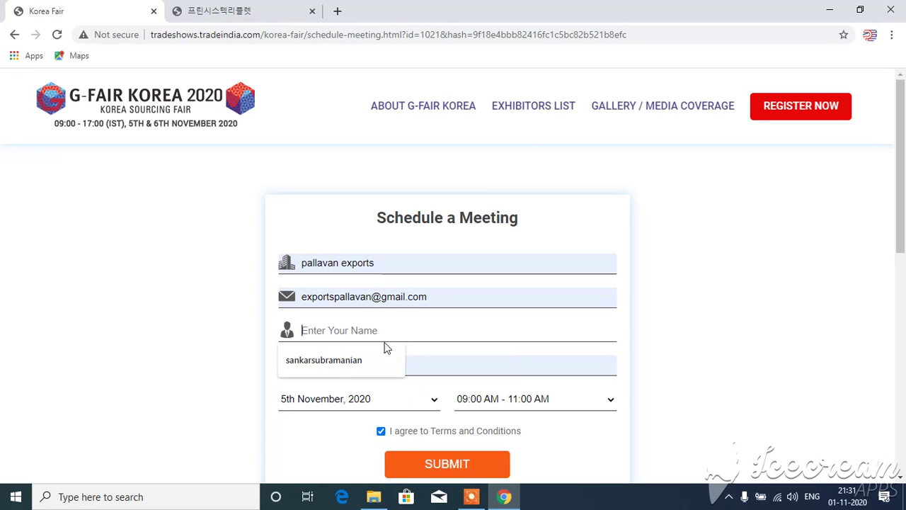
{"action": "left_click", "coordinate": [364, 359]}
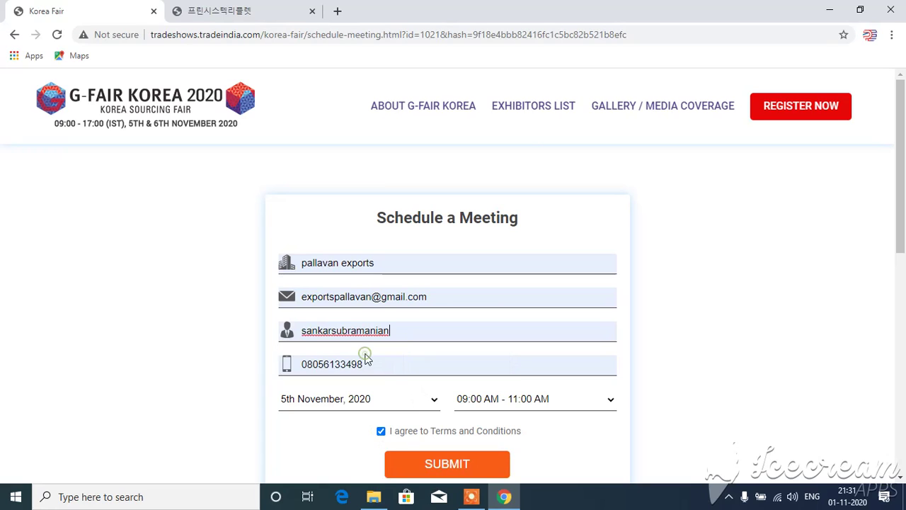
{"action": "left_click", "coordinate": [450, 466]}
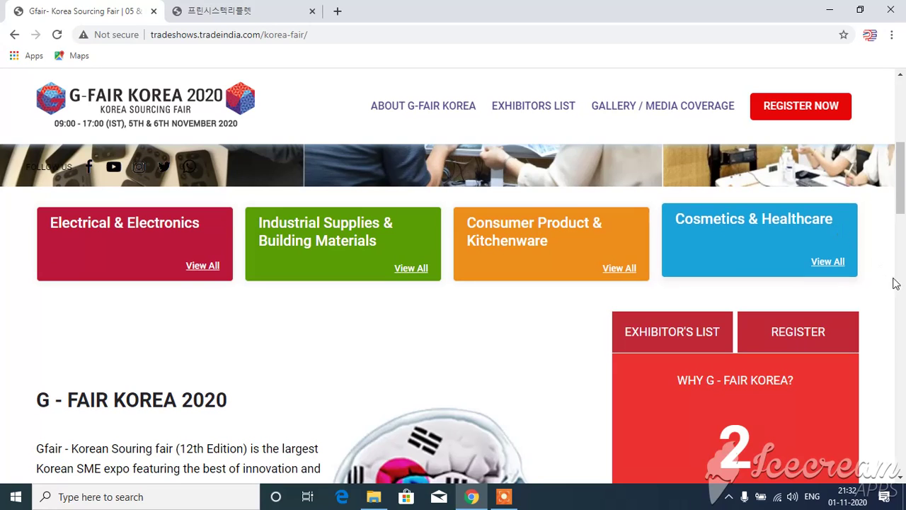
Scroll down the home page to the G - FAIR KOREA 2020 introduction of the 2-day virtual expo
{"action": "left_click", "coordinate": [901, 480]}
{"action": "left_click", "coordinate": [901, 480]}
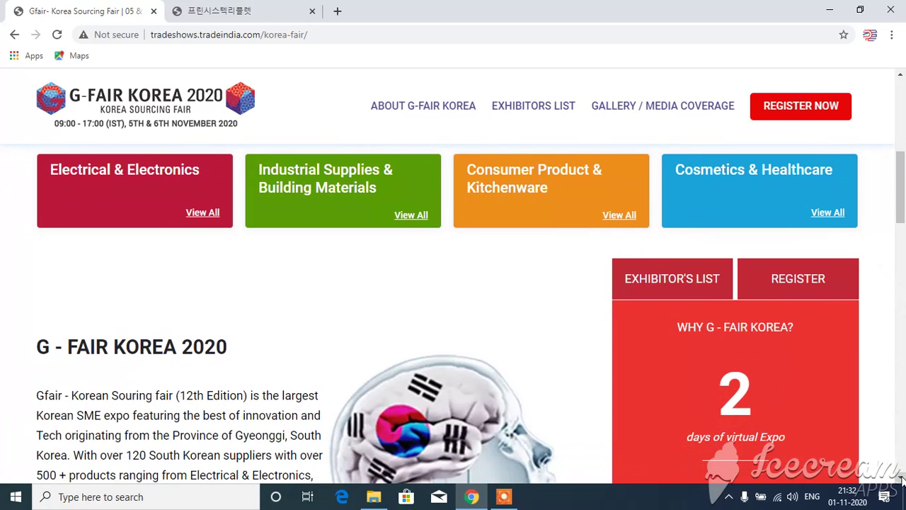
{"action": "scroll", "coordinate": [901, 480], "scroll_direction": "down", "scroll_amount": 2}
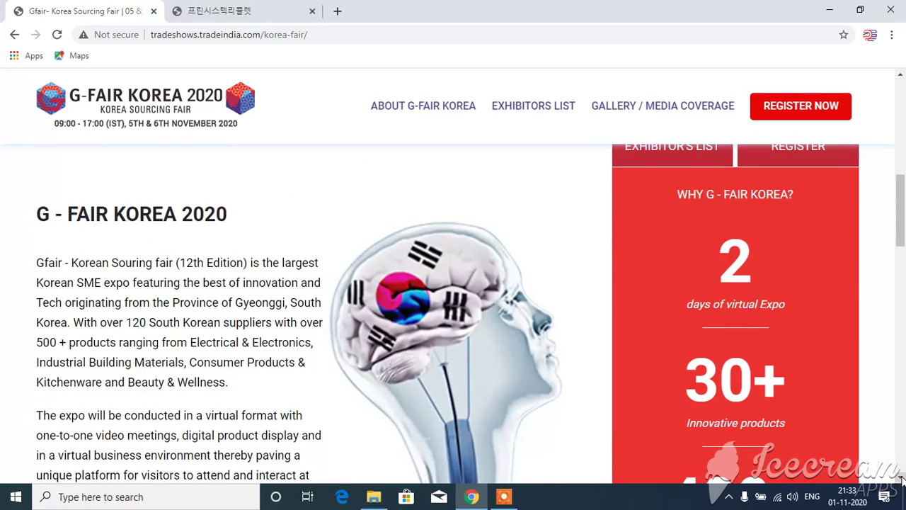
{"action": "scroll", "coordinate": [902, 480], "scroll_direction": "down", "scroll_amount": 2}
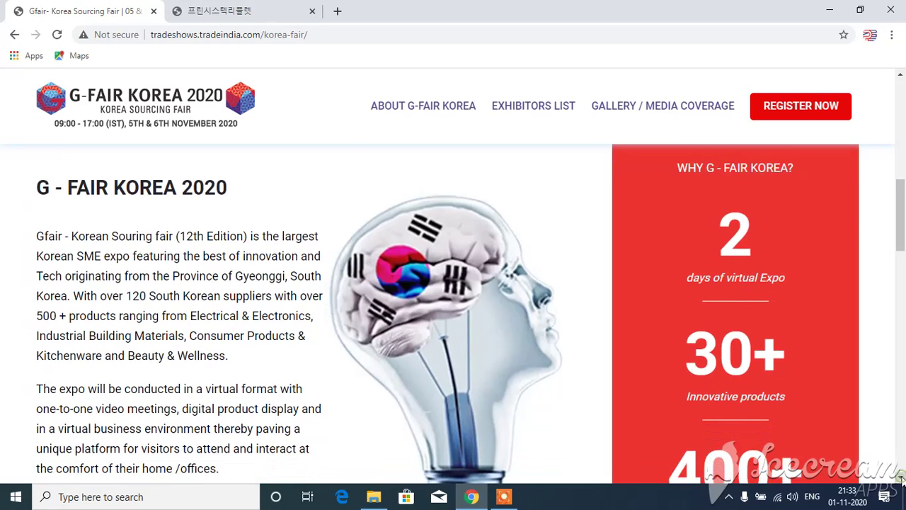